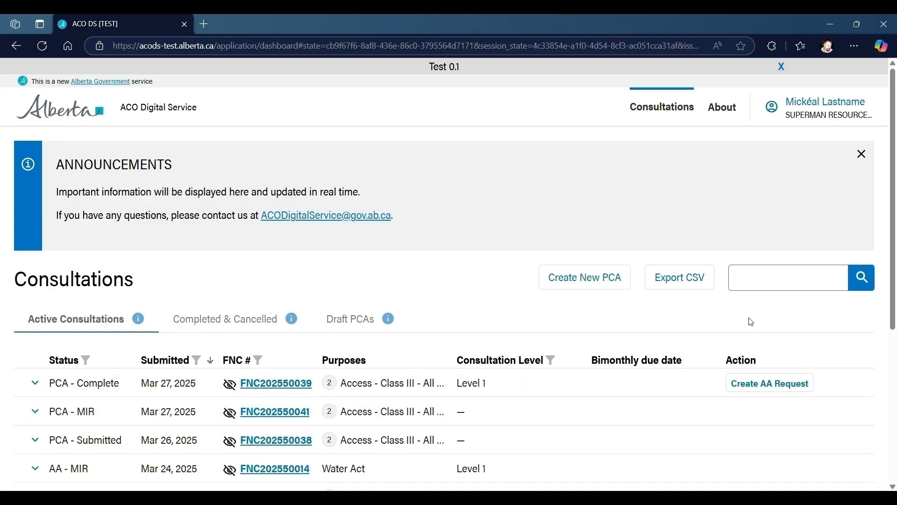
type("FNC202550039")
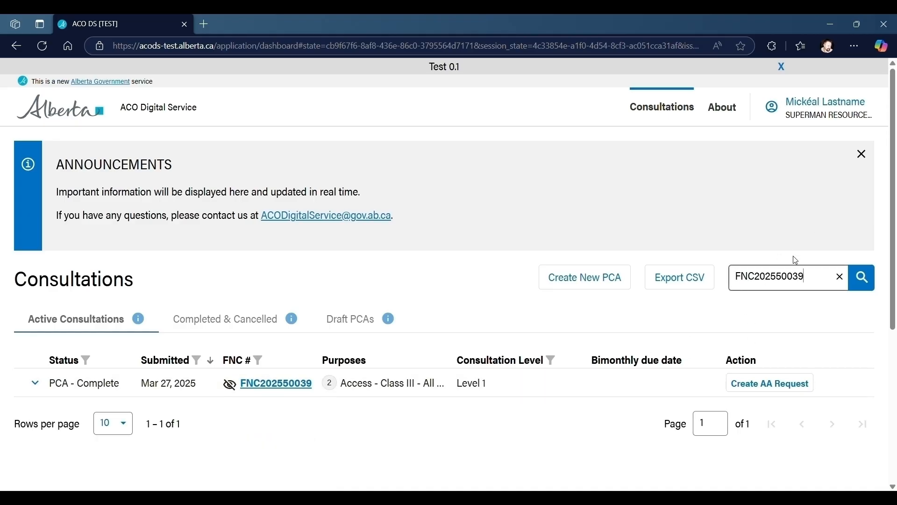
left_click(841, 279)
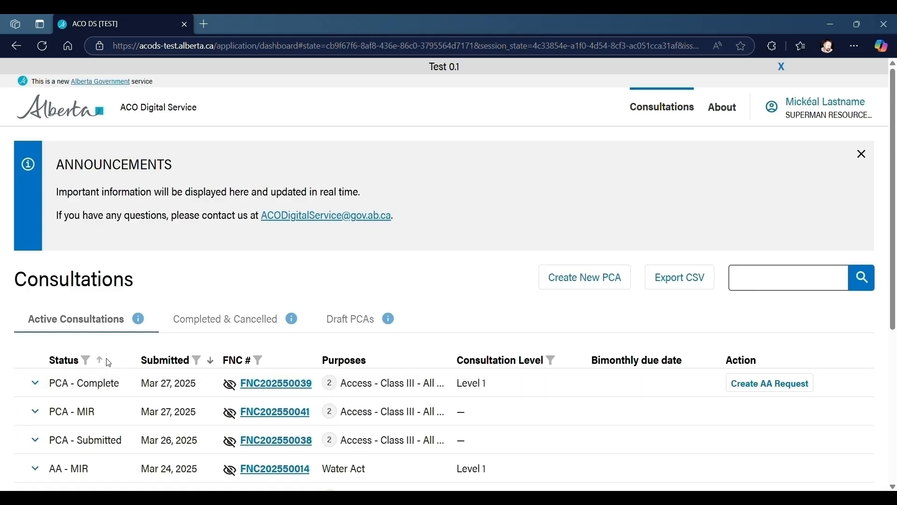
Filter the active consultations by the PCA - Complete status
left_click(87, 362)
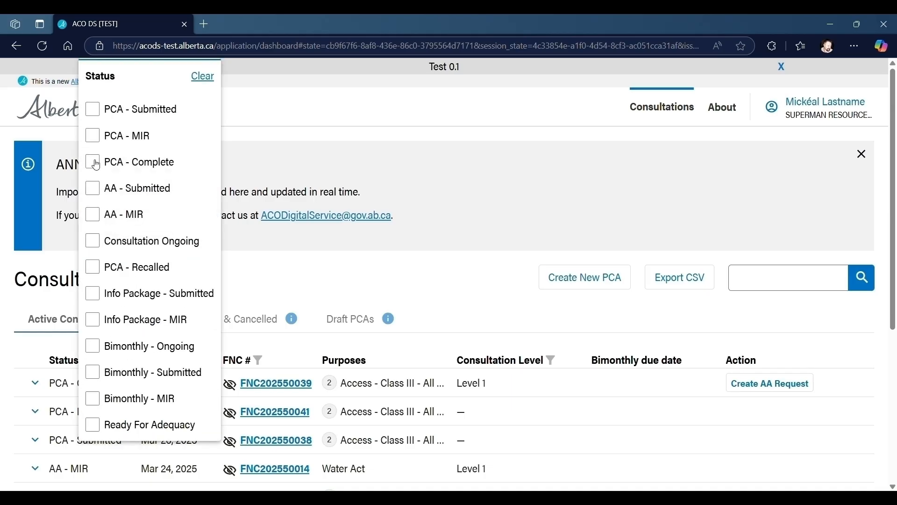
left_click(94, 163)
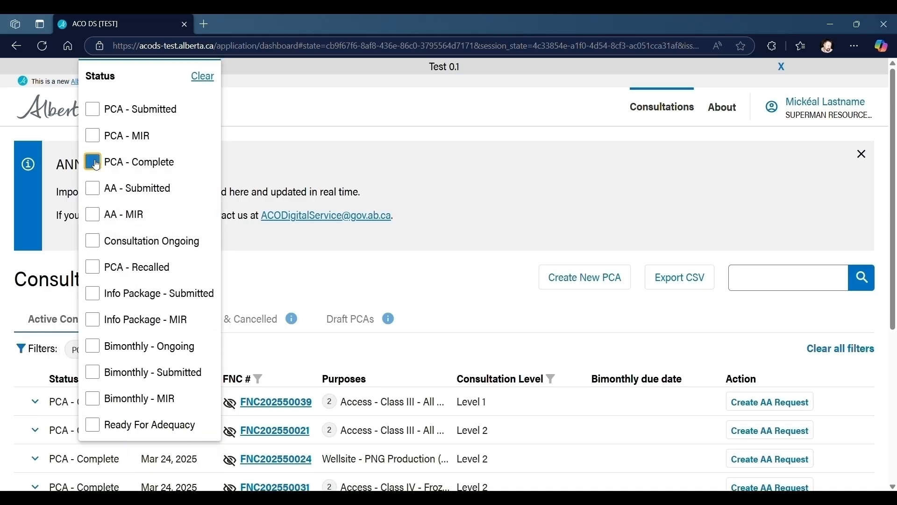
left_click(381, 354)
scroll(206, 374, "down", 2)
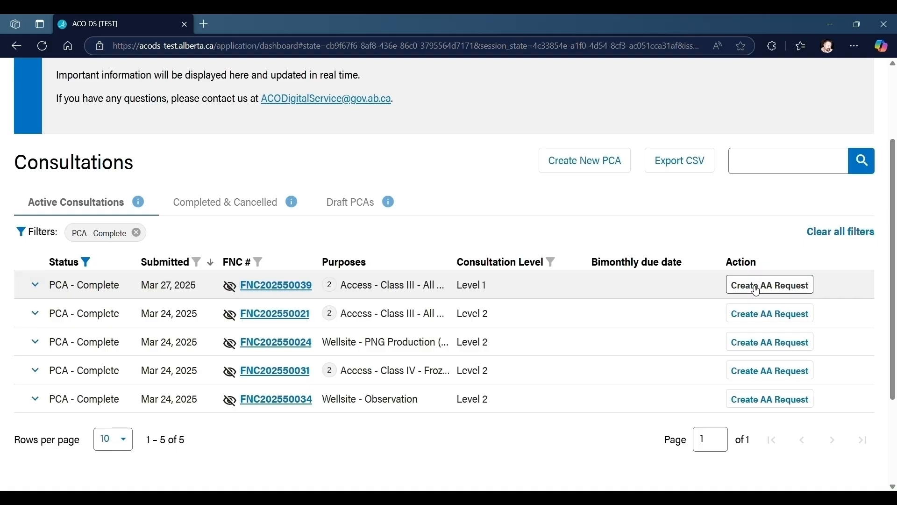
Open consultation FNC202550039 and show its community and proponent contacts
left_click(260, 291)
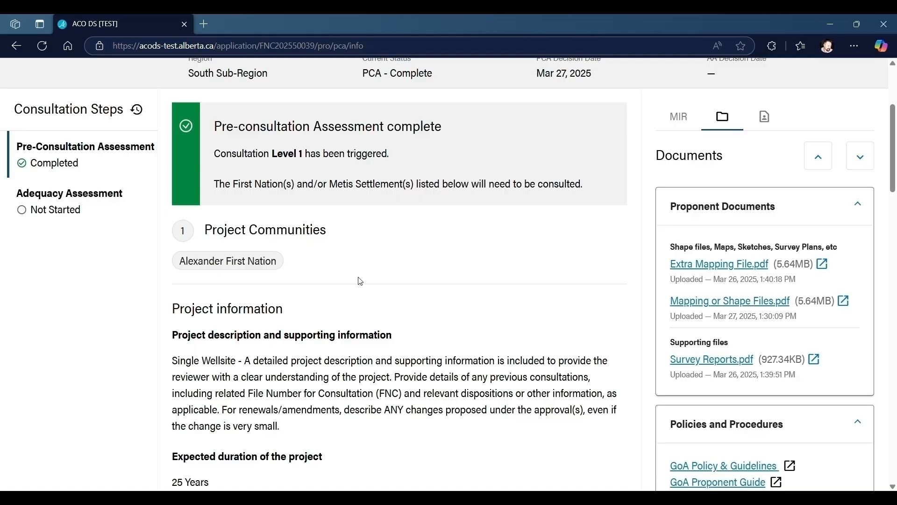
left_click(765, 120)
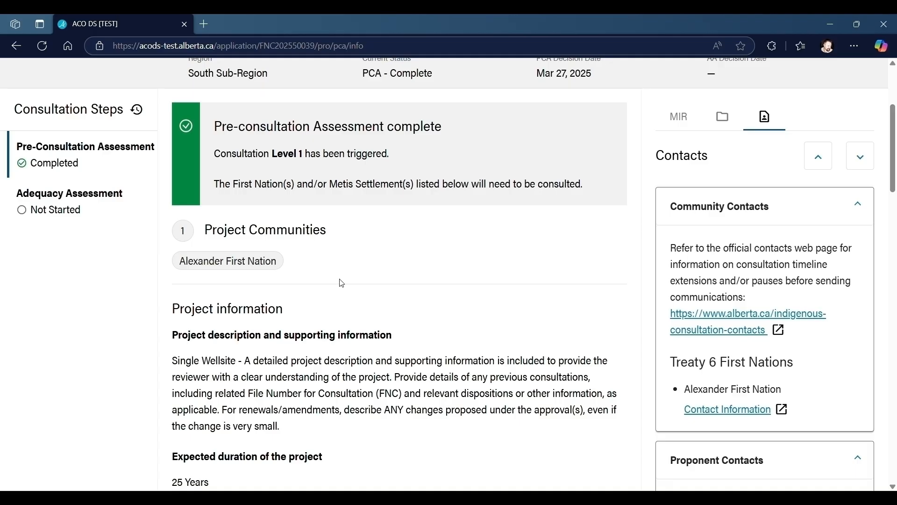
Create an AA request for the Example Wellsite Project and start the Adequacy Assessment Request
scroll(343, 284, "up", 1)
scroll(342, 283, "up", 2)
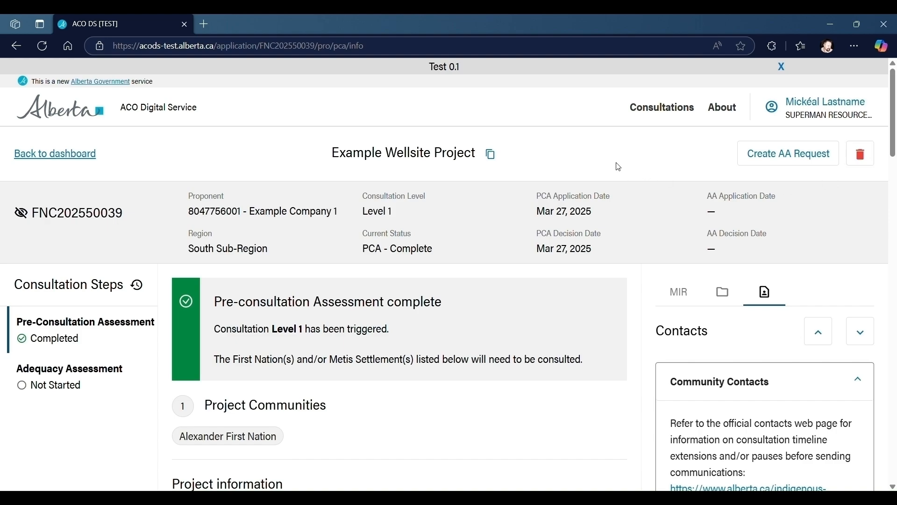
left_click(803, 155)
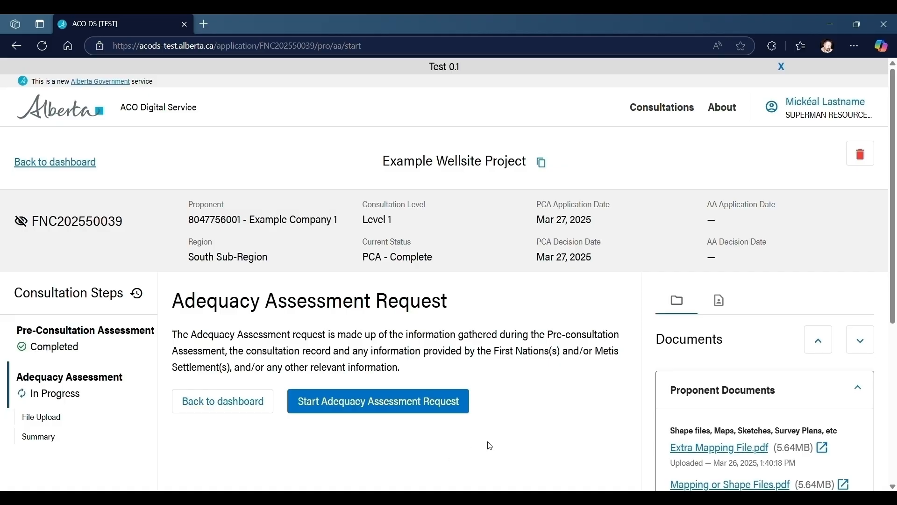
left_click(392, 407)
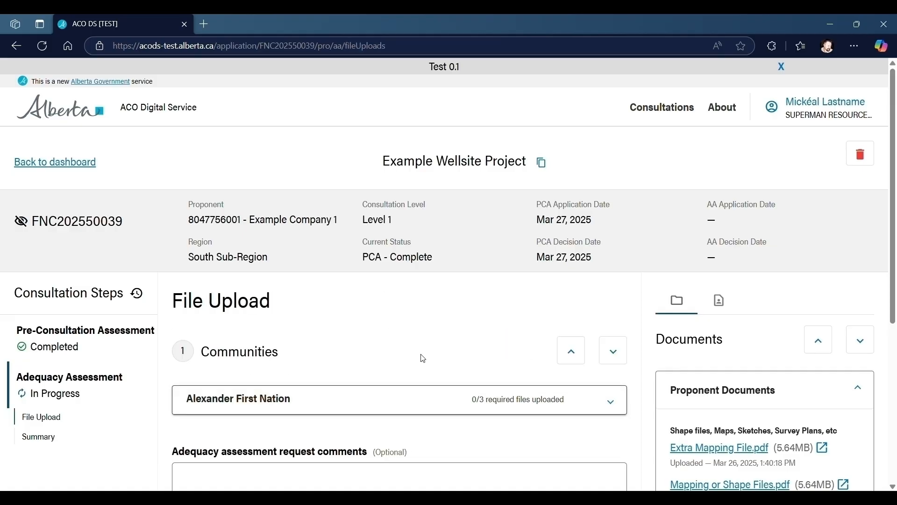
Expand the Alexander First Nation section of the file upload and look through its document categories
scroll(415, 342, "down", 2)
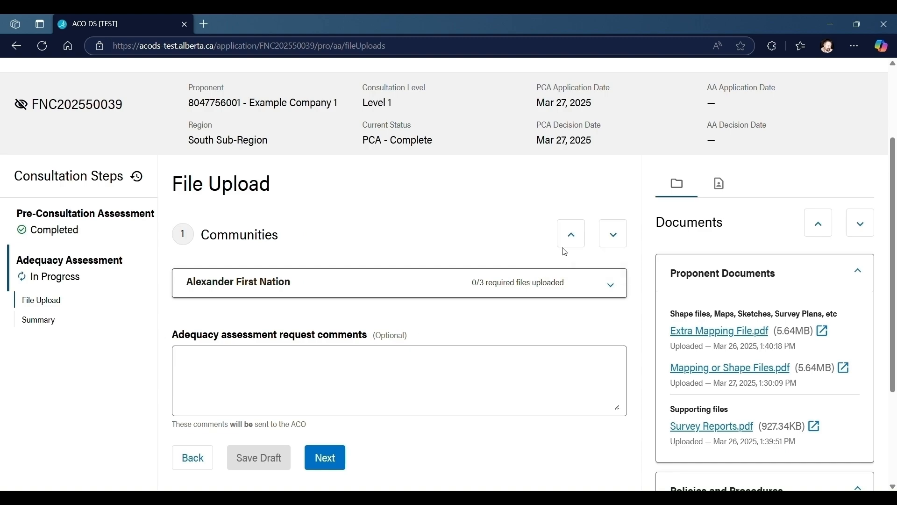
left_click(614, 236)
left_click(572, 238)
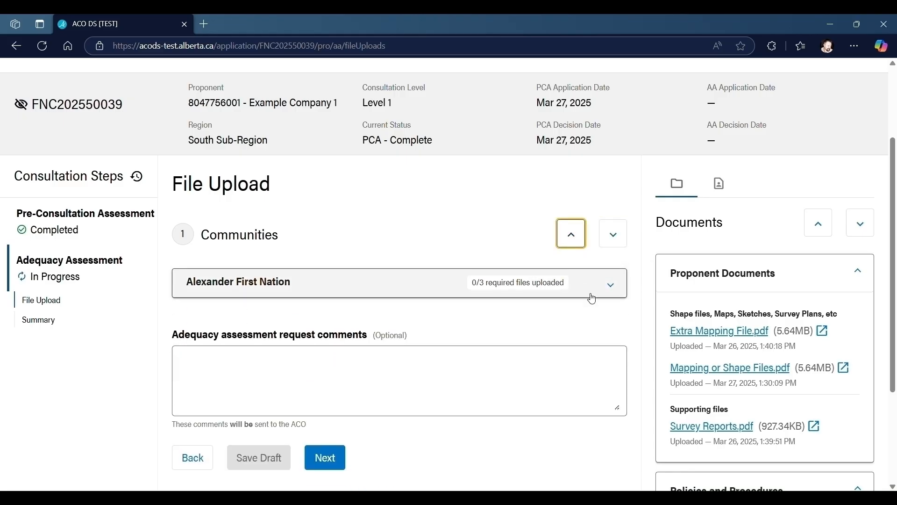
left_click(615, 239)
scroll(304, 234, "down", 4)
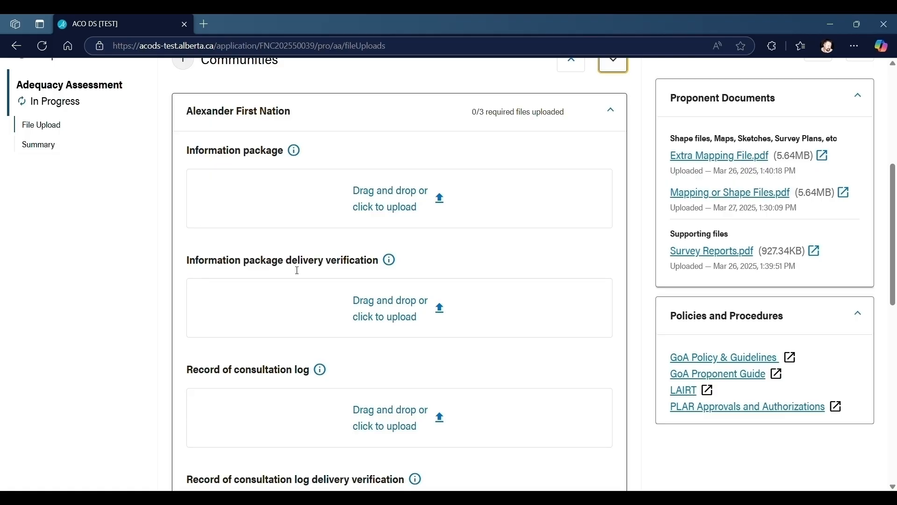
scroll(297, 271, "down", 5)
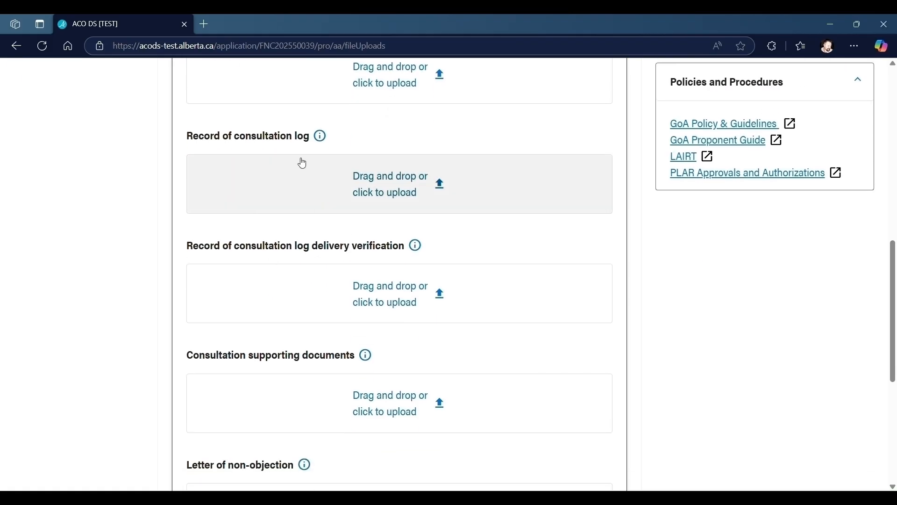
scroll(298, 166, "down", 3)
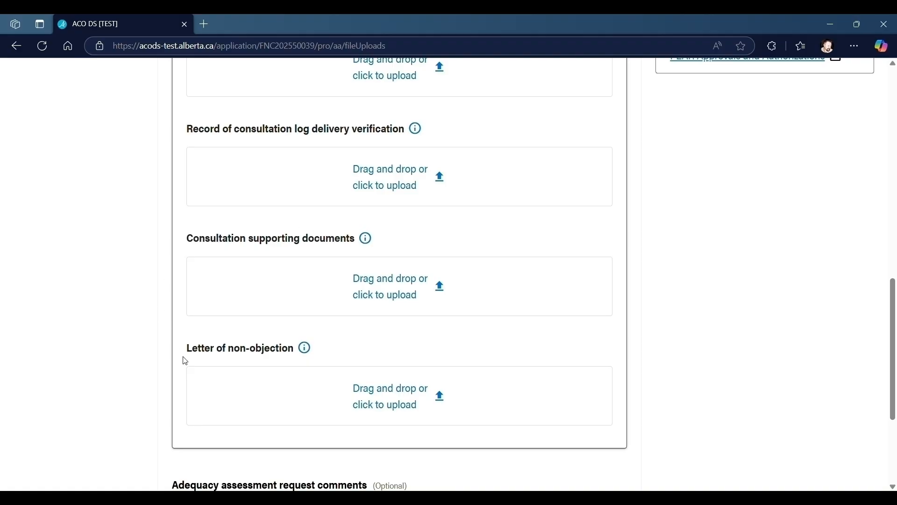
Upload Information Package - Alexander First Nation.pdf as the information package and Record of Consultation Log - Alexander First Nation.pdf as the record of consultation log
scroll(265, 348, "up", 9)
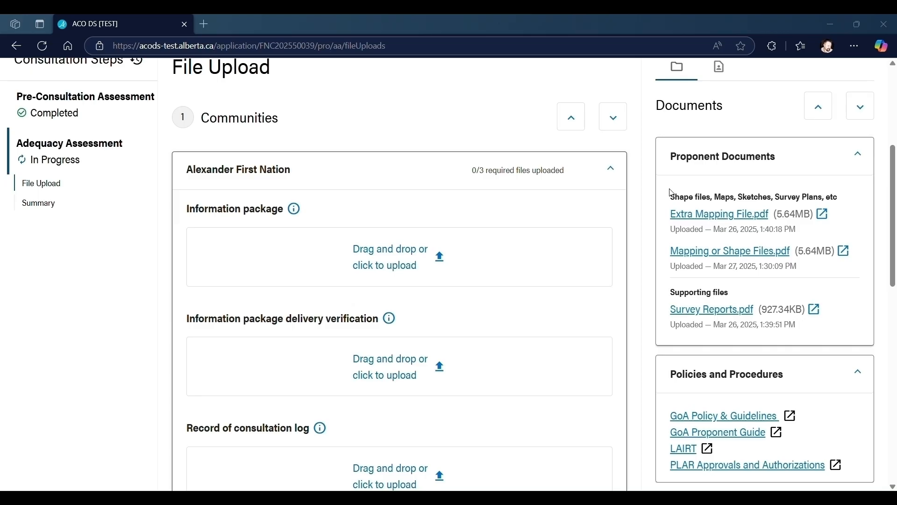
left_click_drag(671, 189, 406, 255)
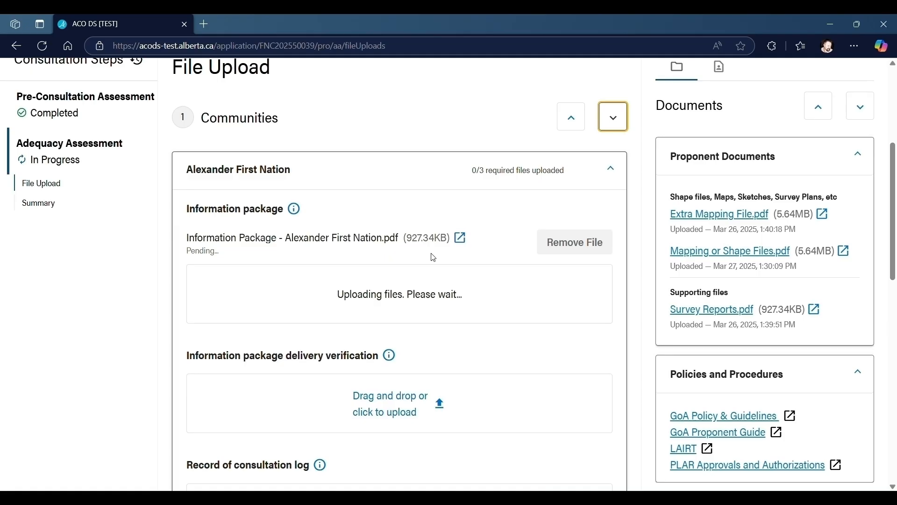
scroll(426, 256, "down", 4)
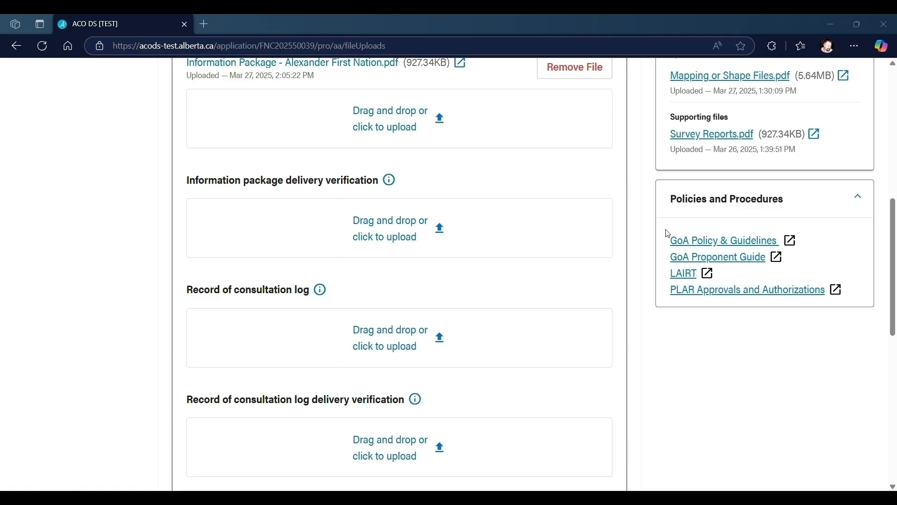
scroll(351, 223, "down", 1)
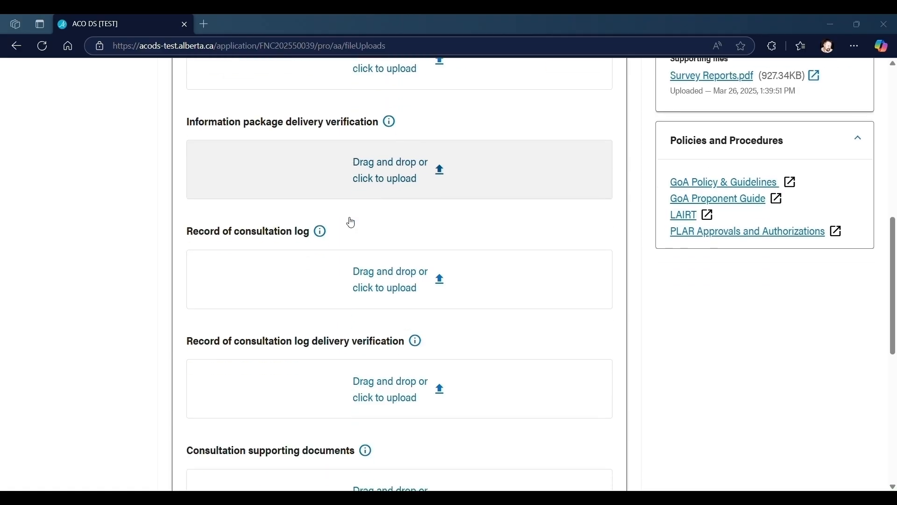
left_click(338, 294)
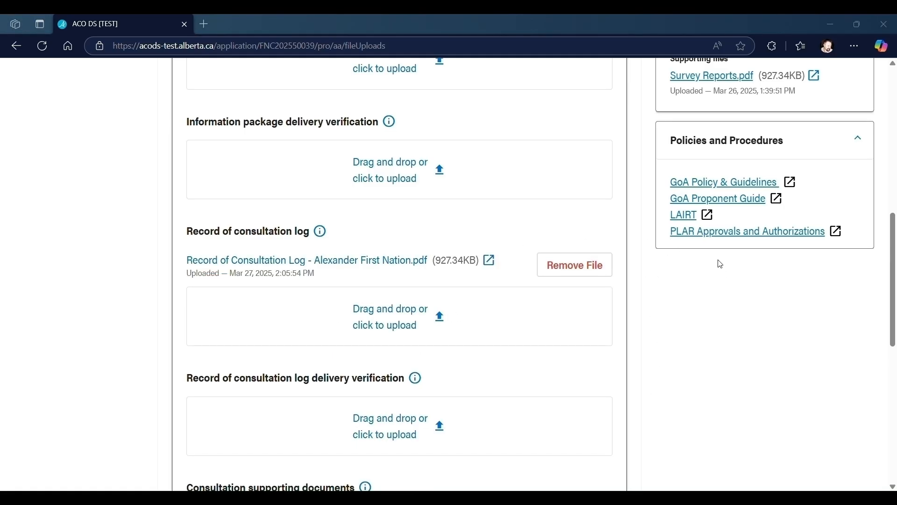
Upload Alexander First Nation's Record of Consultation Log Delivery Verification PDF in its matching category and the Supporting Documentation PDF under consultation supporting documents
left_click(302, 444)
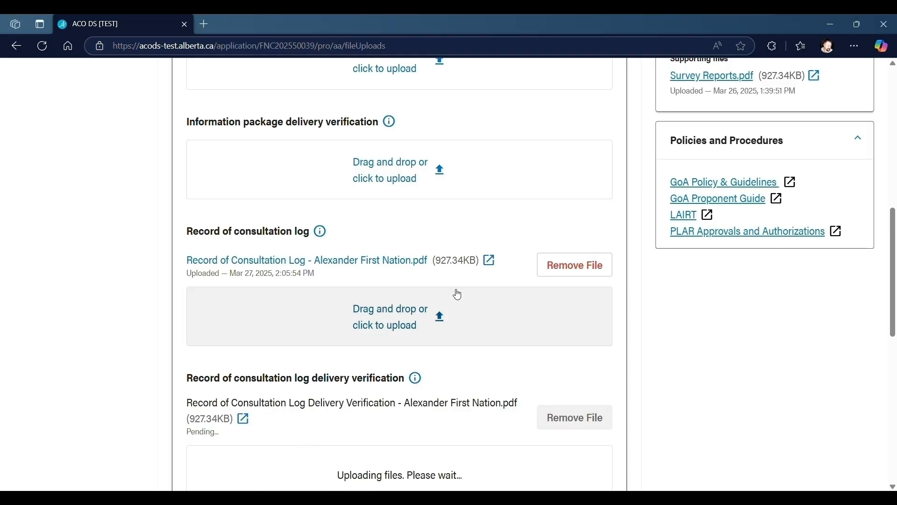
scroll(522, 249, "down", 5)
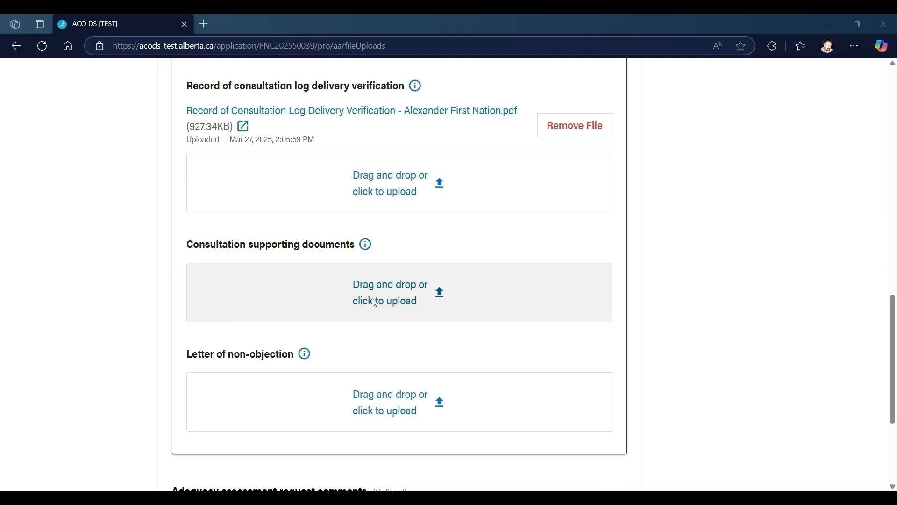
left_click_drag(375, 303, 405, 306)
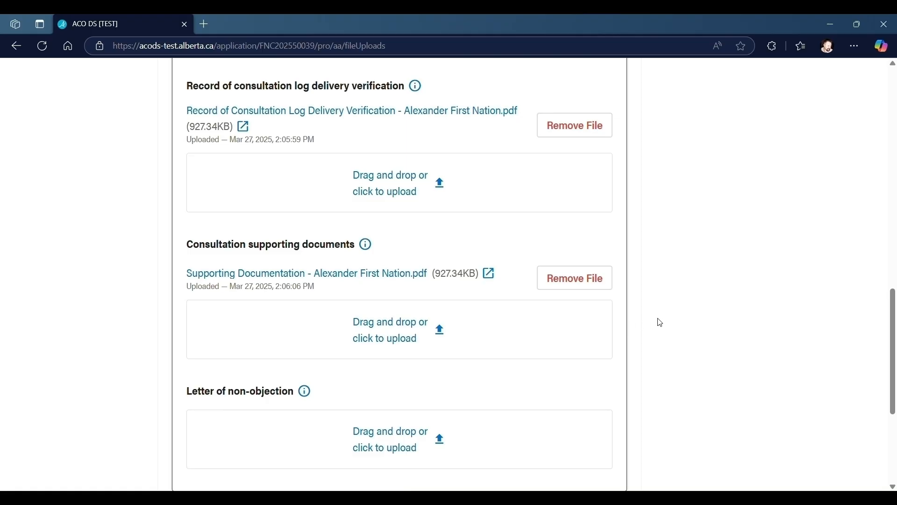
Try to continue to the summary, leaving the letter of non-objection and the request comments empty
scroll(661, 323, "down", 3)
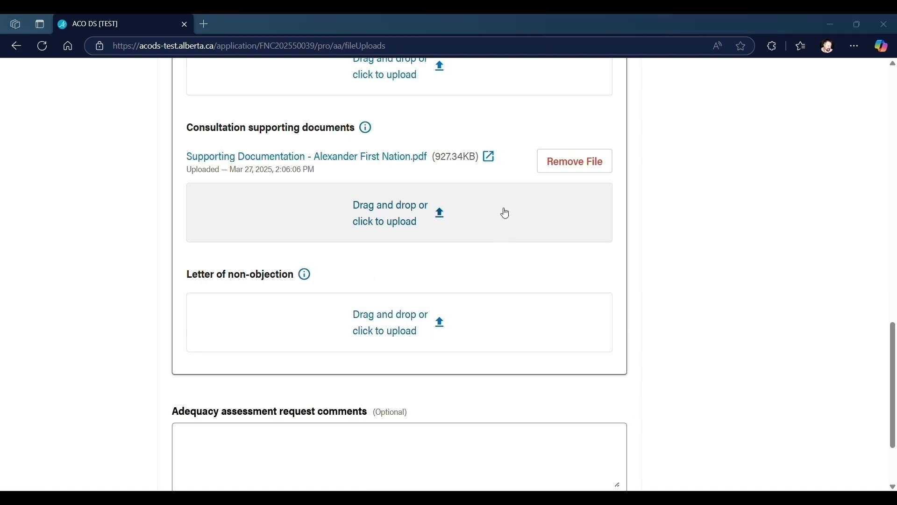
left_click(143, 316)
scroll(140, 318, "down", 3)
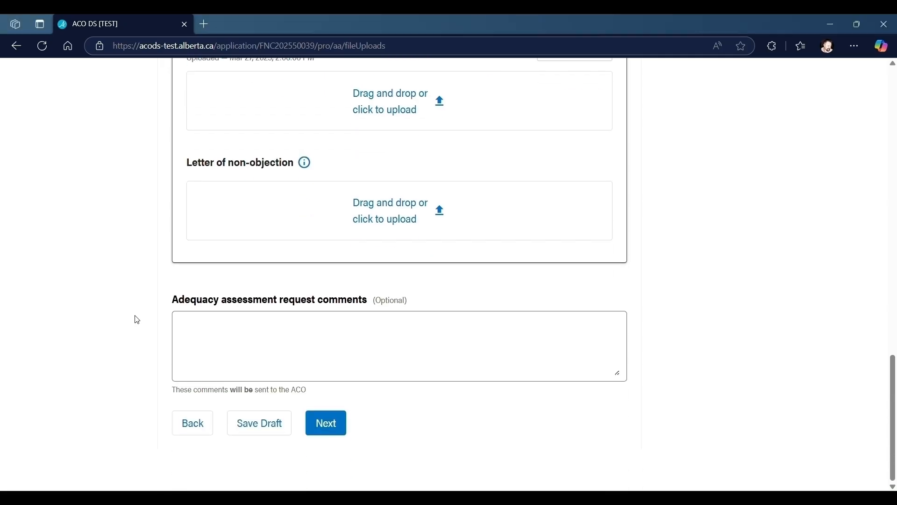
left_click(210, 326)
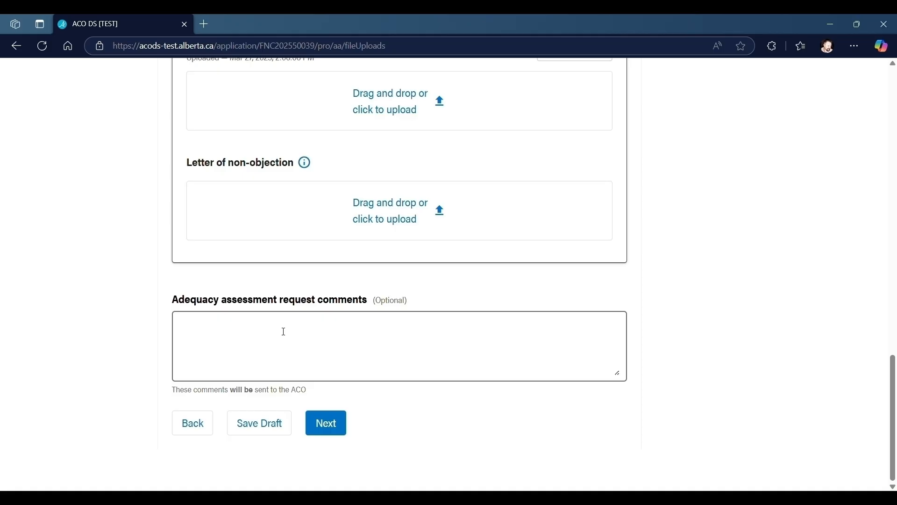
left_click(335, 426)
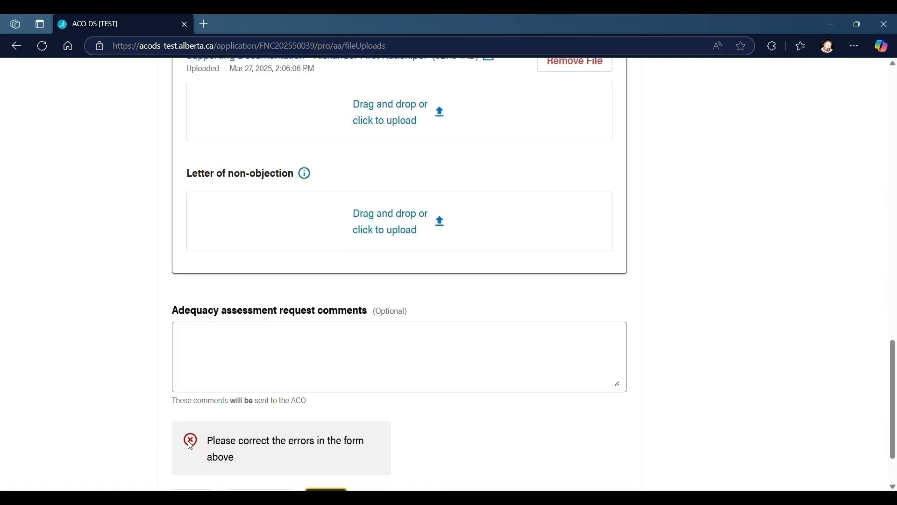
Upload Information Package Delivery Verification - Alexander First Nation.pdf as the information package delivery verification and continue to the summary
scroll(338, 450, "up", 15)
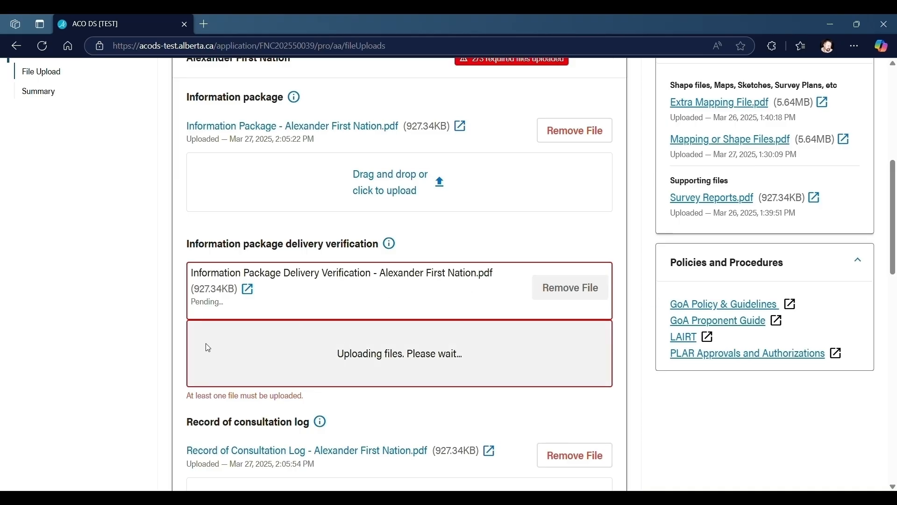
scroll(460, 340, "down", 2)
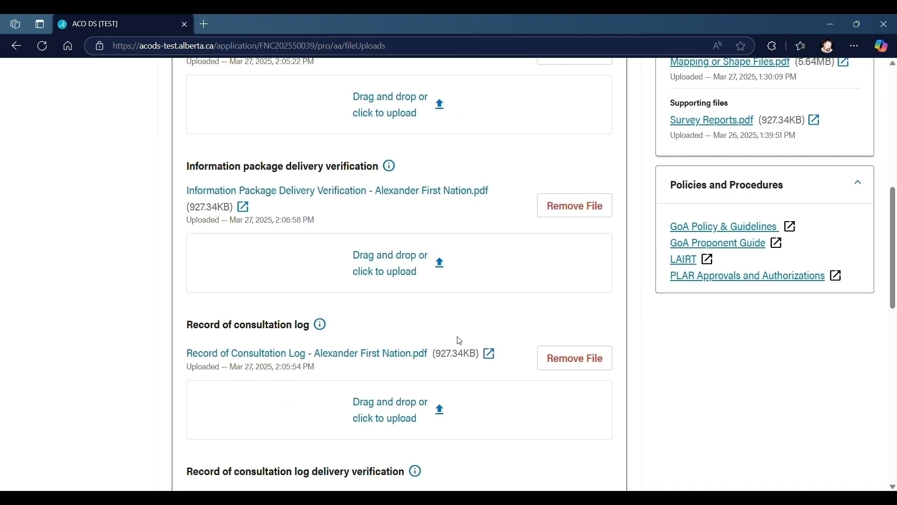
scroll(449, 334, "down", 10)
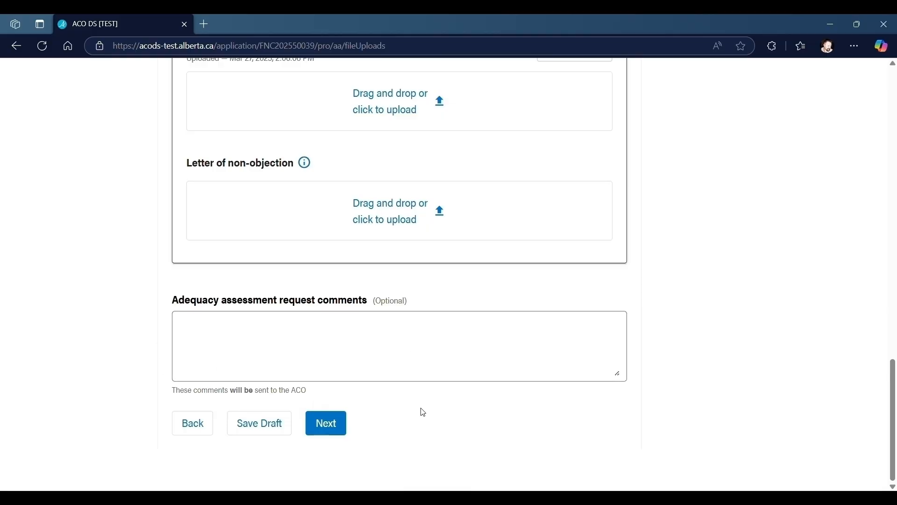
left_click(339, 424)
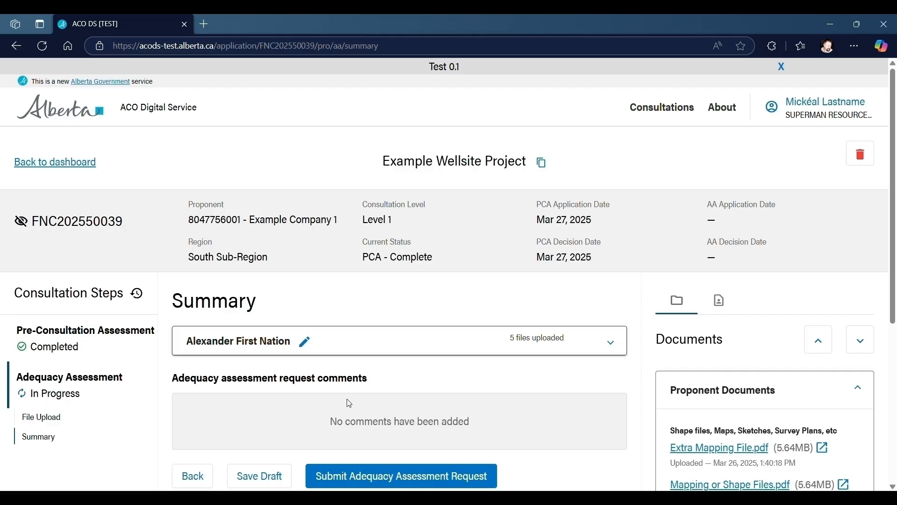
Review Alexander First Nation's uploaded documents in the summary and submit the Adequacy Assessment request to the ACO
scroll(341, 396, "down", 2)
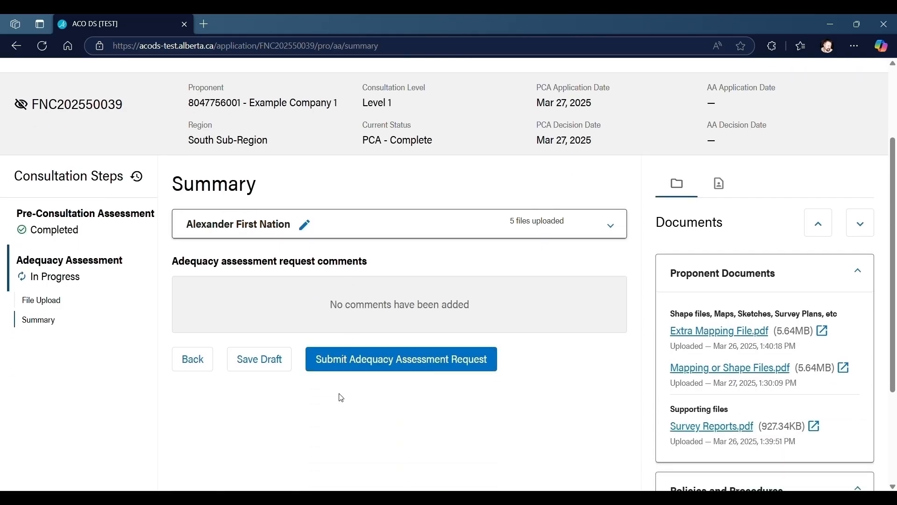
left_click(617, 235)
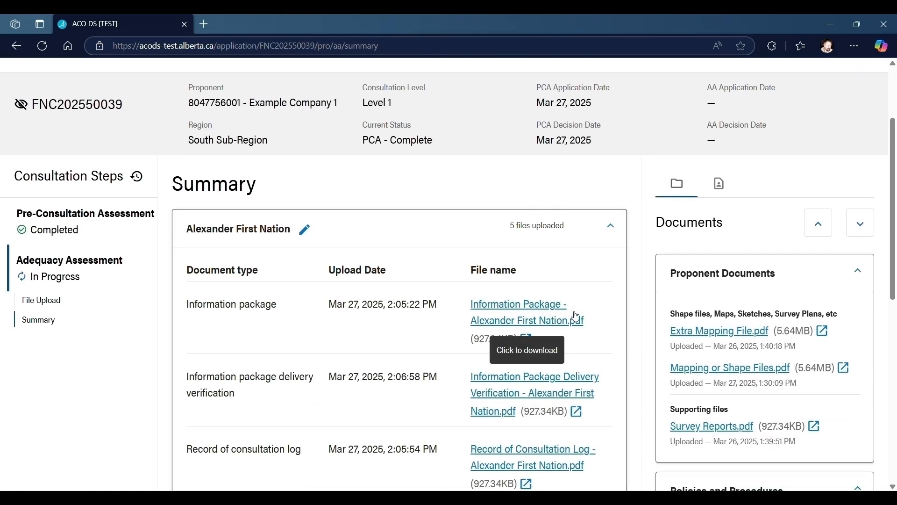
scroll(617, 239, "down", 2)
scroll(618, 244, "down", 2)
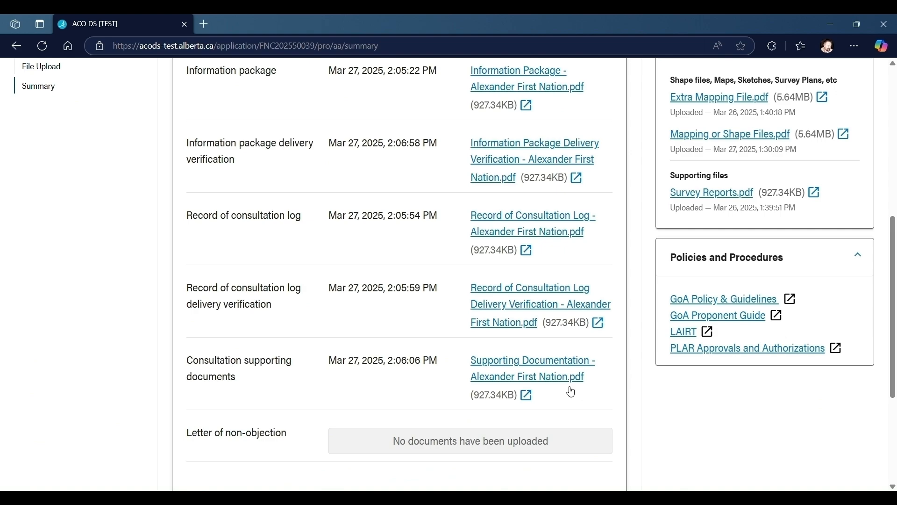
scroll(570, 391, "down", 3)
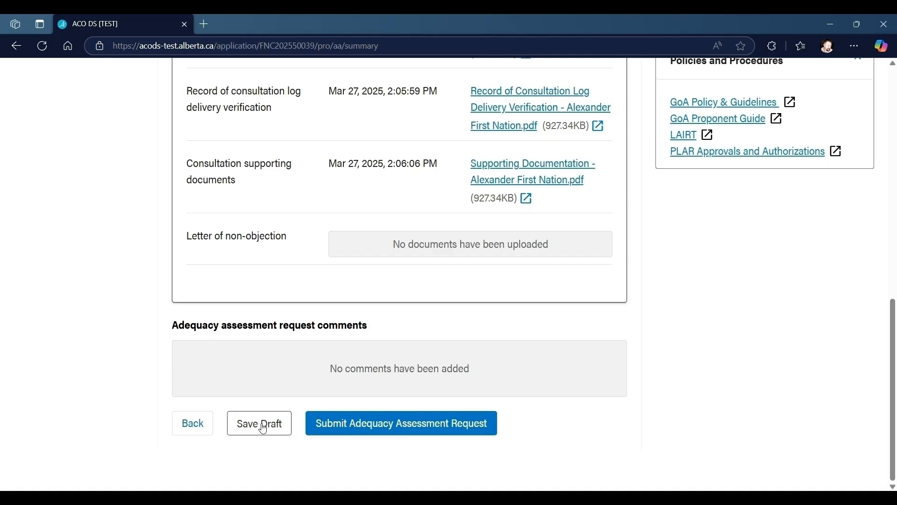
left_click(443, 433)
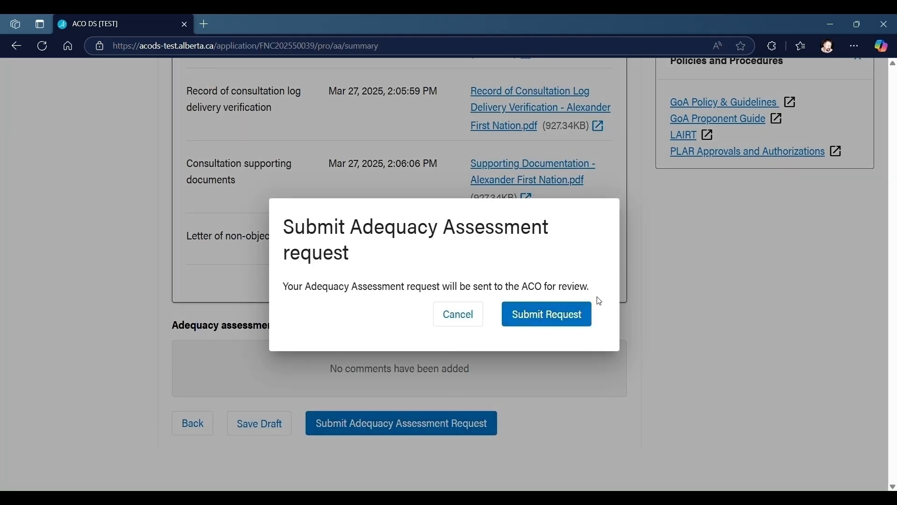
left_click(573, 323)
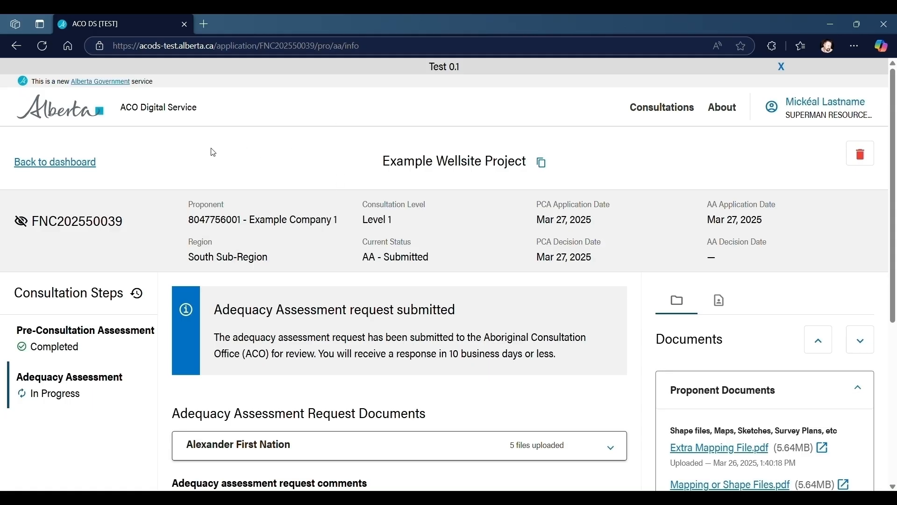
Return to the consultations dashboard and remove the PCA - Complete filter
left_click(83, 163)
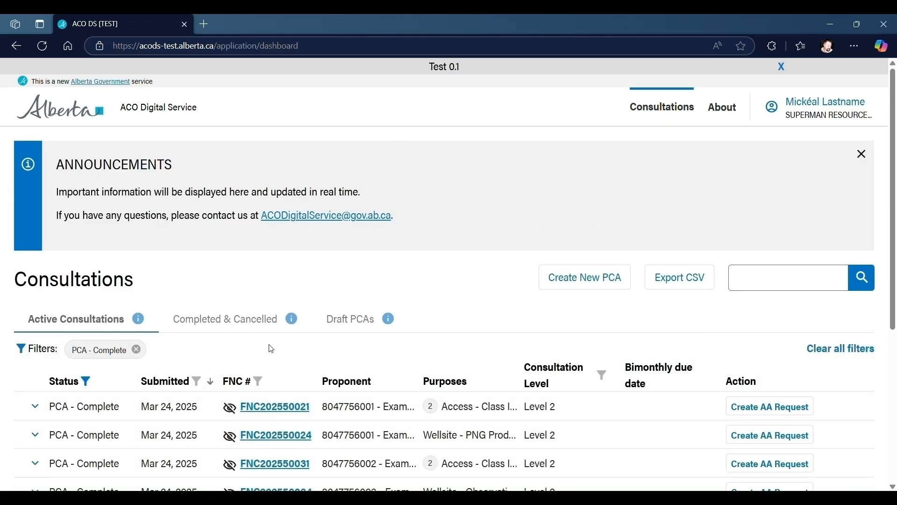
left_click(137, 350)
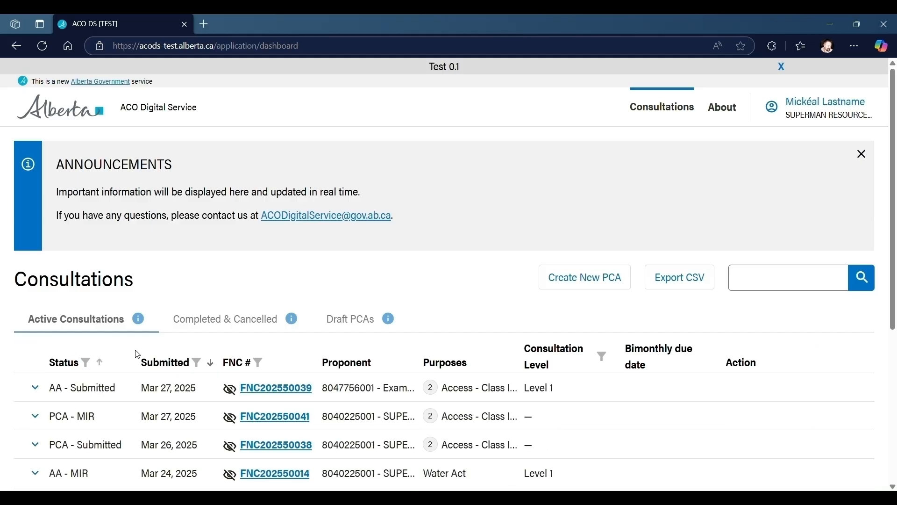